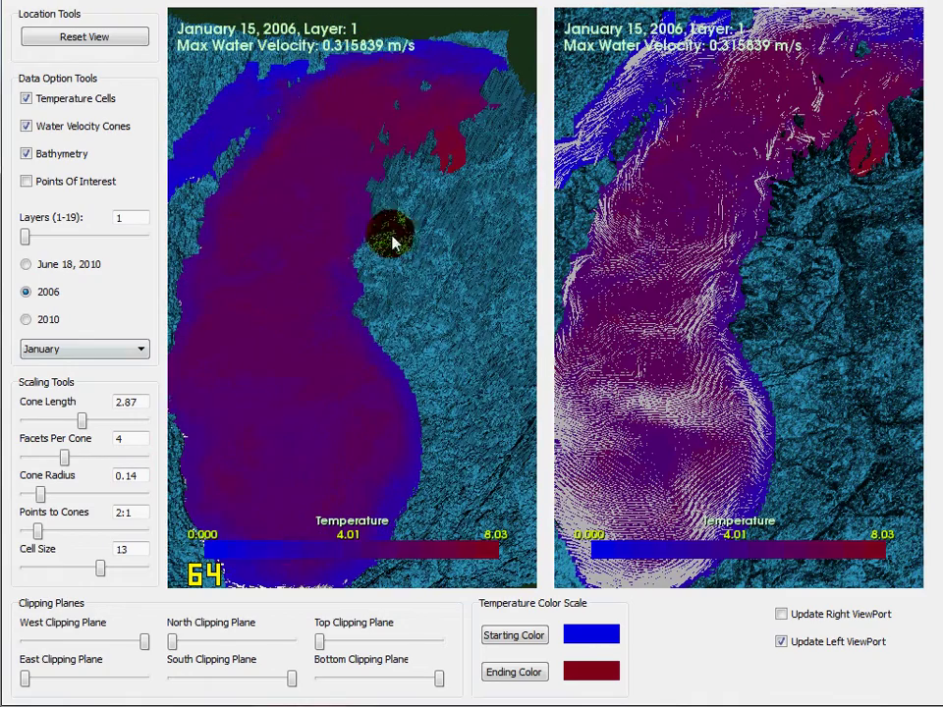
scroll(750, 305, "down", 5)
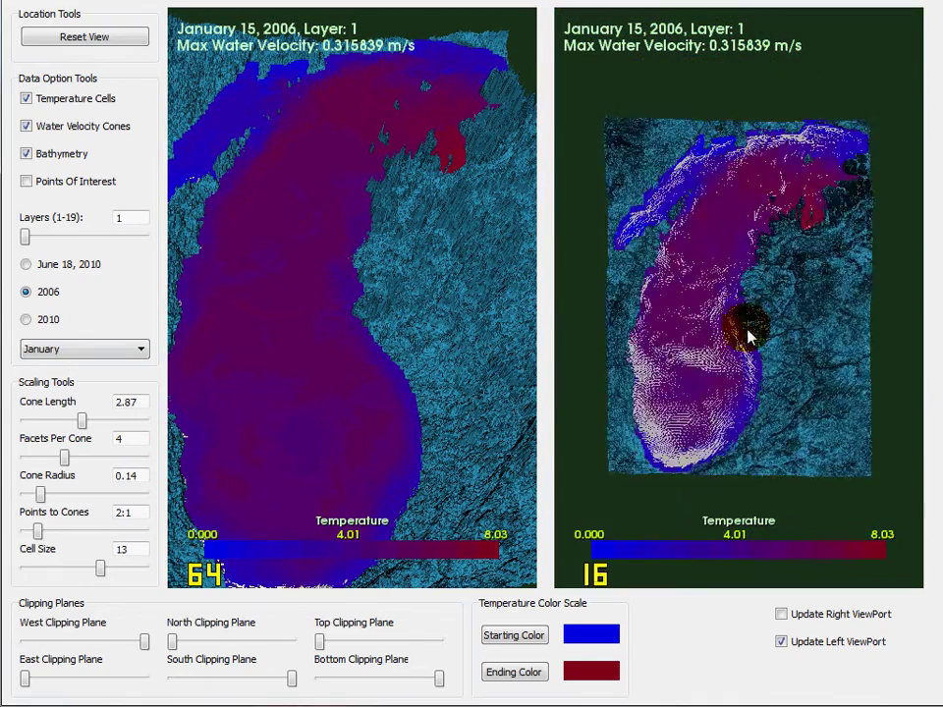
scroll(697, 360, "up", 6)
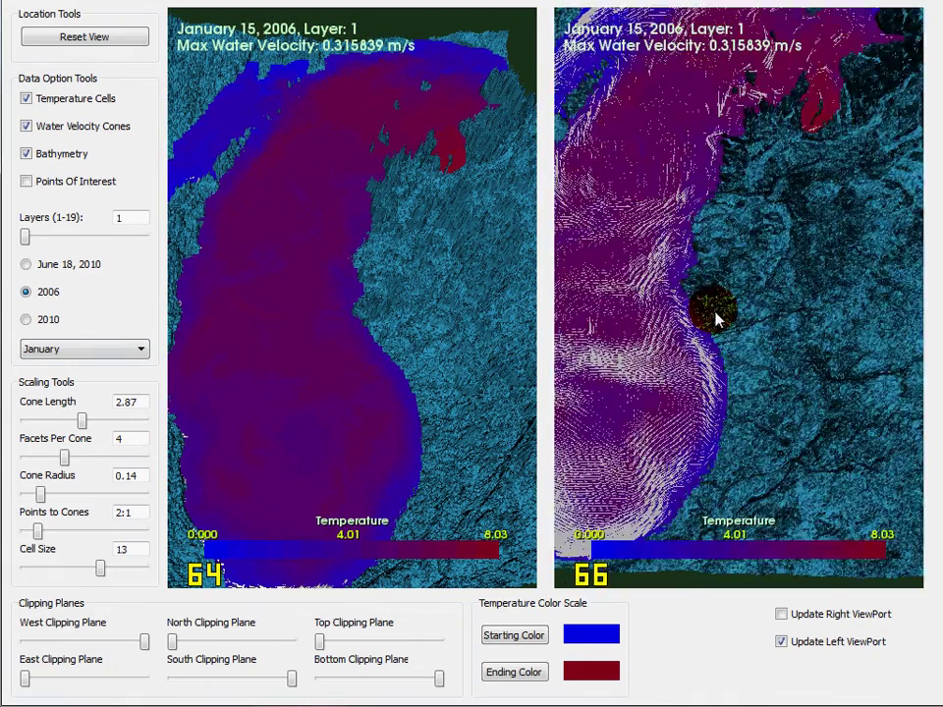
left_click_drag(371, 310, 287, 399)
left_click_drag(305, 475, 326, 501)
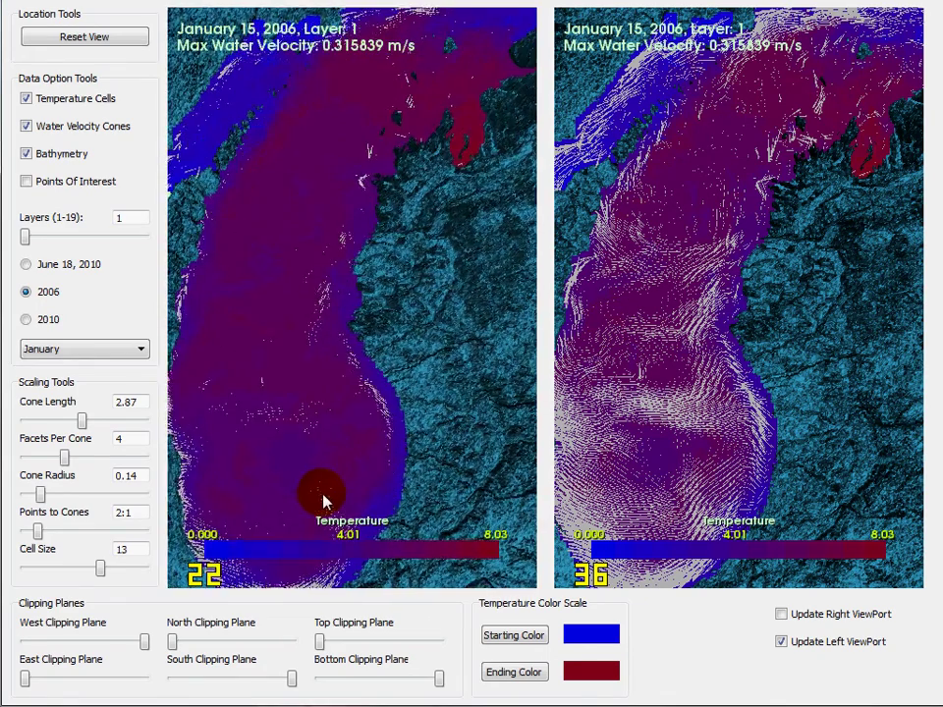
Change the starting color of the temperature color scale to bright green
left_click(500, 634)
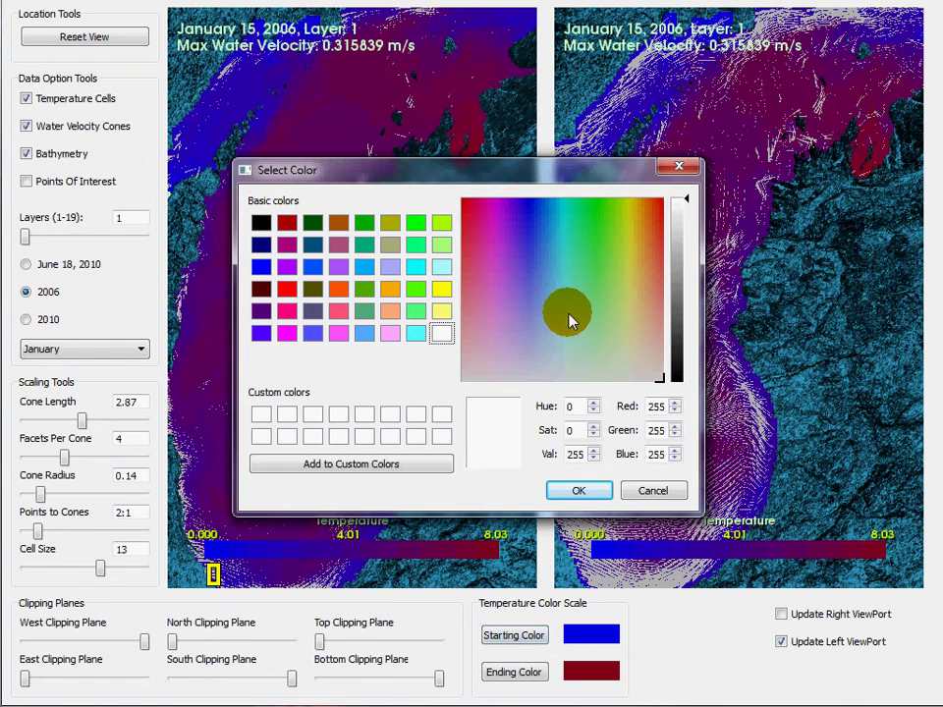
left_click(601, 222)
left_click(579, 490)
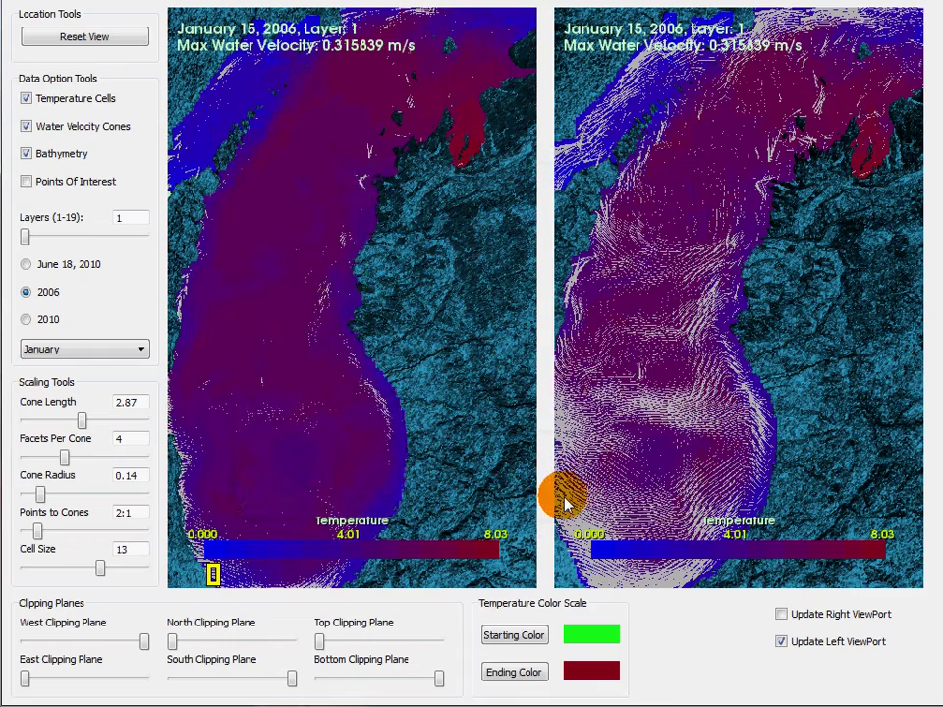
left_click(379, 400)
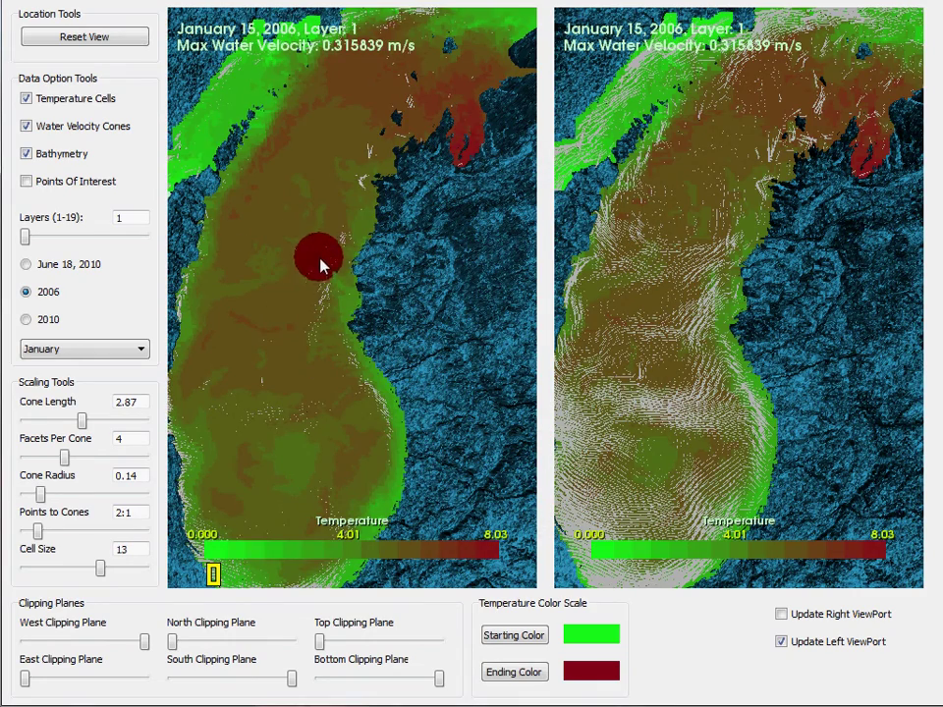
Hide the temperature cells in the left viewport to expose the velocity cones above the lake bed at the lake's southern end
mouse_move(315, 300)
left_mouse_down()
mouse_move(326, 322)
mouse_move(336, 305)
mouse_move(304, 407)
mouse_move(312, 374)
mouse_move(440, 242)
mouse_move(370, 264)
mouse_move(413, 174)
mouse_move(357, 261)
mouse_move(347, 415)
mouse_move(366, 417)
mouse_move(436, 30)
mouse_move(354, 389)
mouse_move(436, 177)
mouse_move(322, 305)
mouse_move(337, 379)
mouse_move(349, 393)
mouse_move(427, 318)
mouse_move(414, 397)
left_mouse_up()
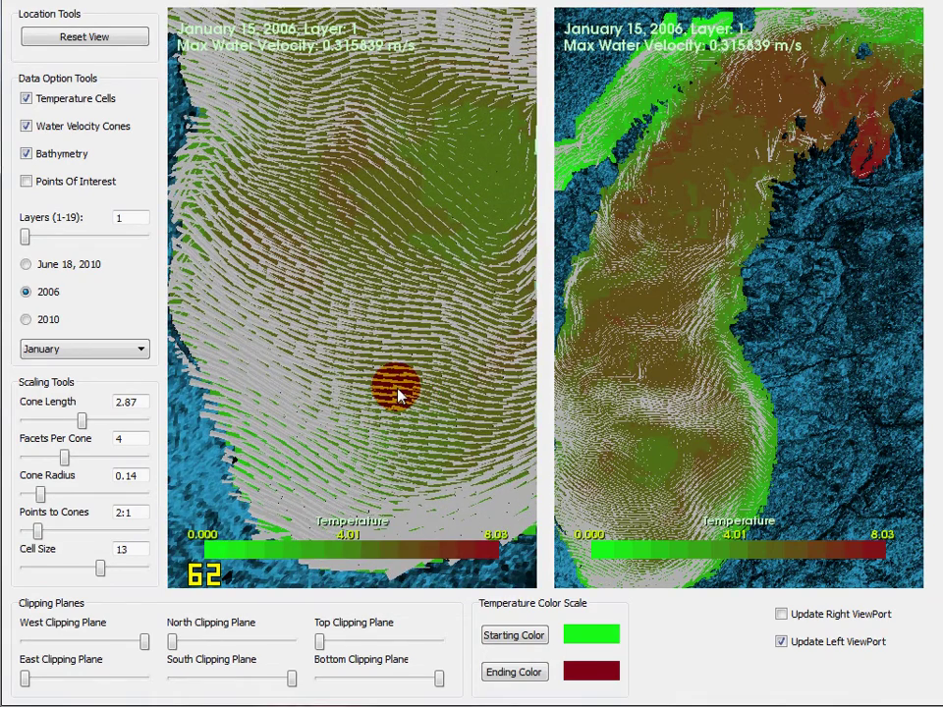
mouse_move(398, 390)
left_mouse_down()
mouse_move(375, 350)
mouse_move(326, 374)
mouse_move(157, 310)
left_mouse_up()
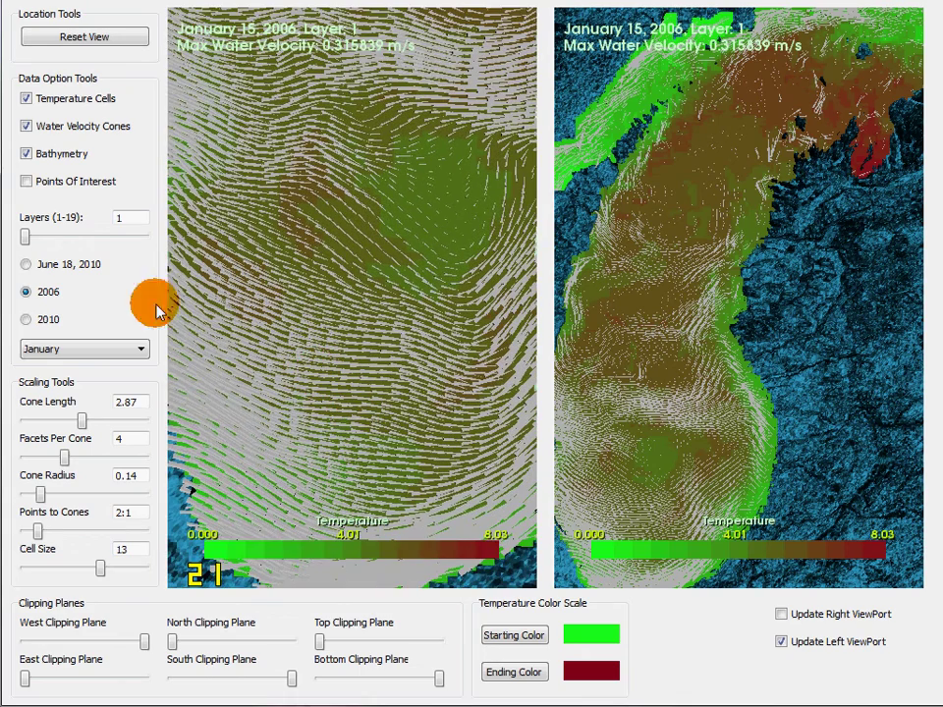
left_click(25, 100)
mouse_move(331, 469)
left_mouse_down()
mouse_move(337, 366)
mouse_move(327, 385)
mouse_move(276, 354)
mouse_move(341, 360)
left_mouse_up()
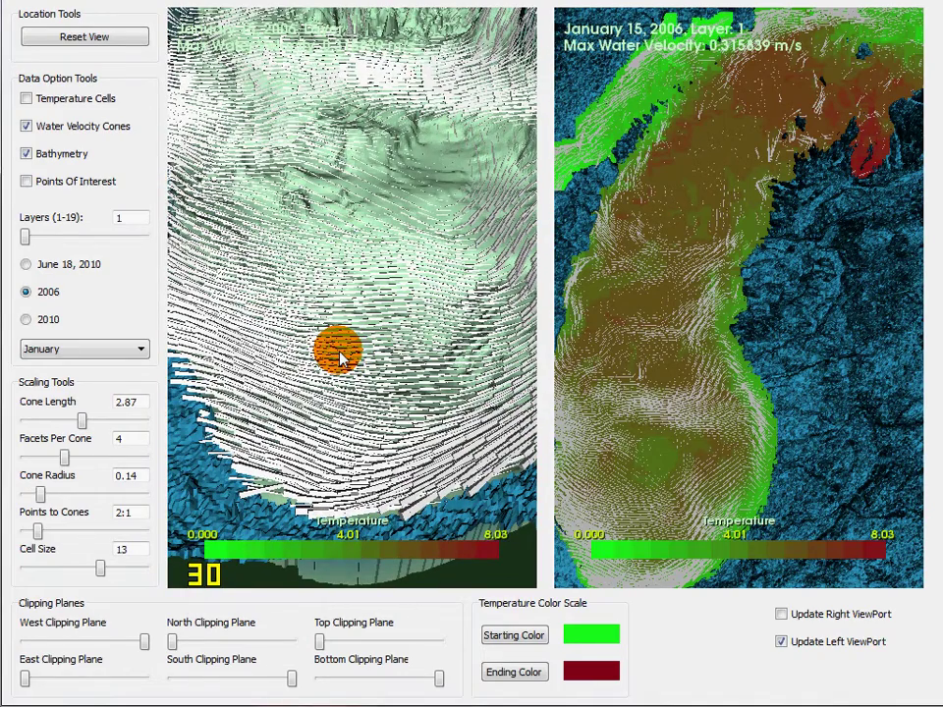
Set the water velocity cones' length to 2.73 and their radius to 0.22
mouse_move(84, 423)
left_mouse_down()
mouse_move(112, 418)
mouse_move(59, 418)
mouse_move(104, 423)
mouse_move(61, 444)
mouse_move(80, 432)
left_mouse_up()
mouse_move(41, 495)
left_mouse_down()
mouse_move(71, 506)
mouse_move(33, 510)
mouse_move(50, 511)
left_mouse_up()
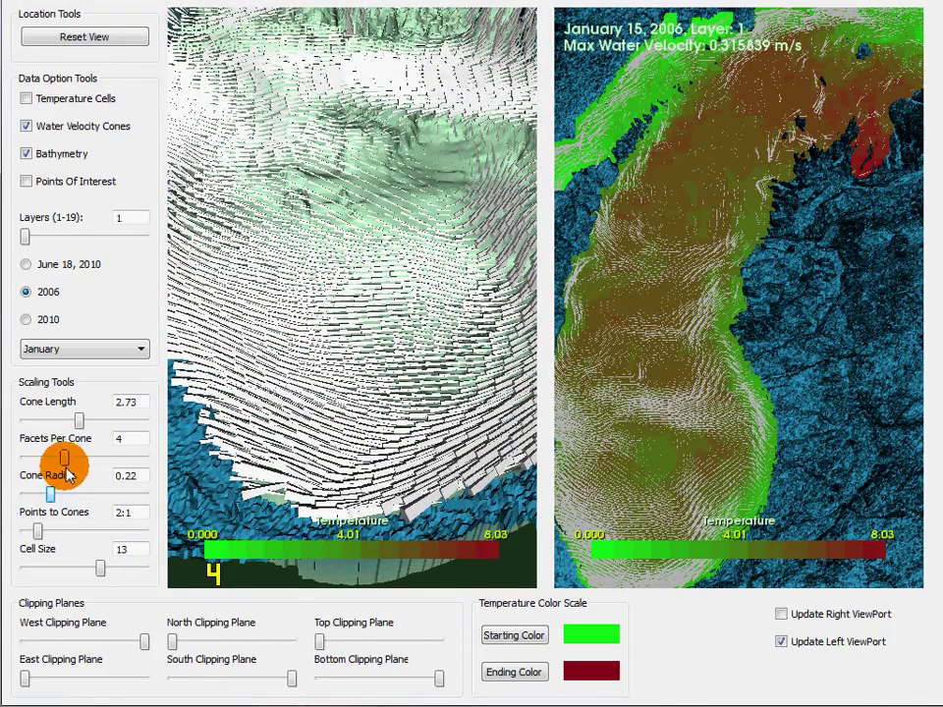
Try 8 facets per cone and the minimum number of facets, and restore 4 facets
left_click_drag(64, 456, 174, 412)
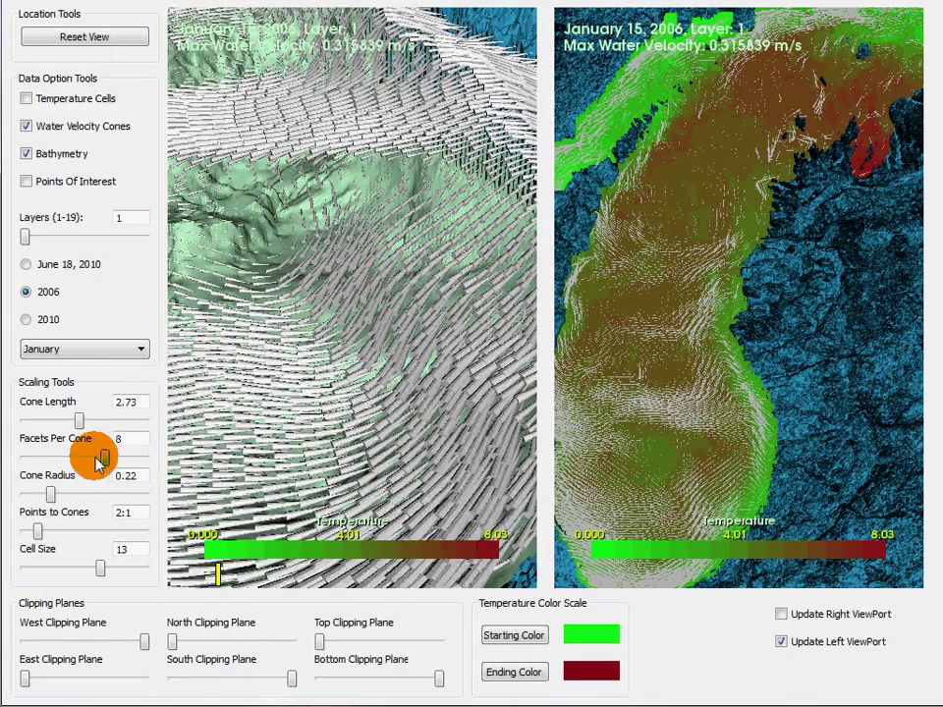
left_click_drag(102, 461, 19, 462)
left_click_drag(197, 437, 278, 389)
left_click_drag(26, 457, 66, 459)
left_click_drag(442, 442, 410, 311)
Try points-to-cones ratios of 9:1 and 1:1 on the velocity cones in the left viewport
left_click(35, 531)
left_click_drag(35, 531, 135, 524)
scroll(353, 381, "down", 6)
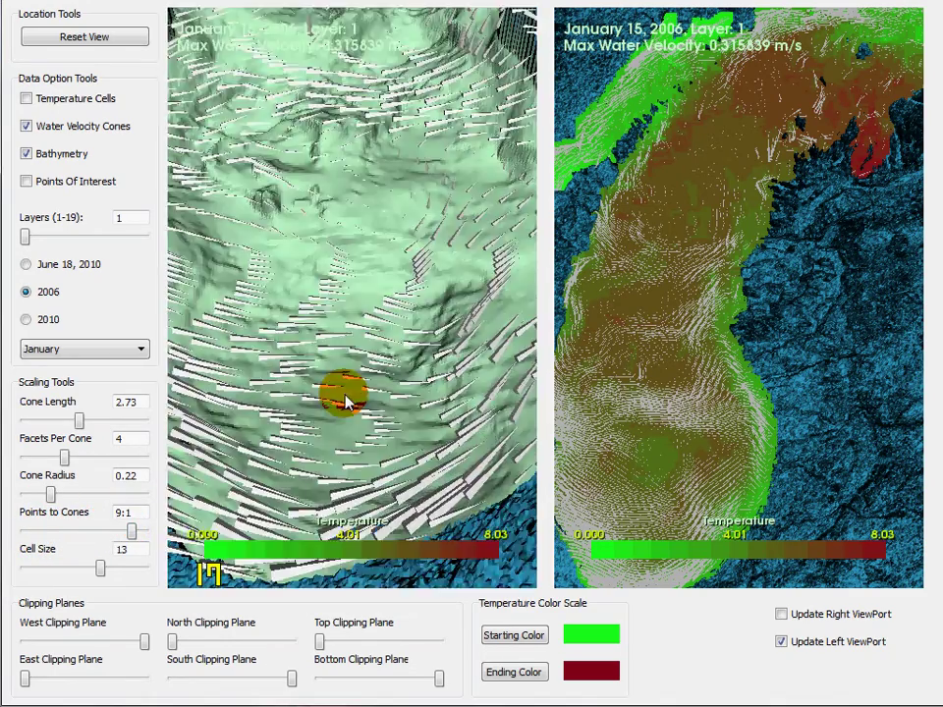
scroll(357, 406, "up", 1)
left_click_drag(137, 538, 14, 530)
scroll(315, 361, "up", 5)
left_click_drag(318, 364, 147, 374)
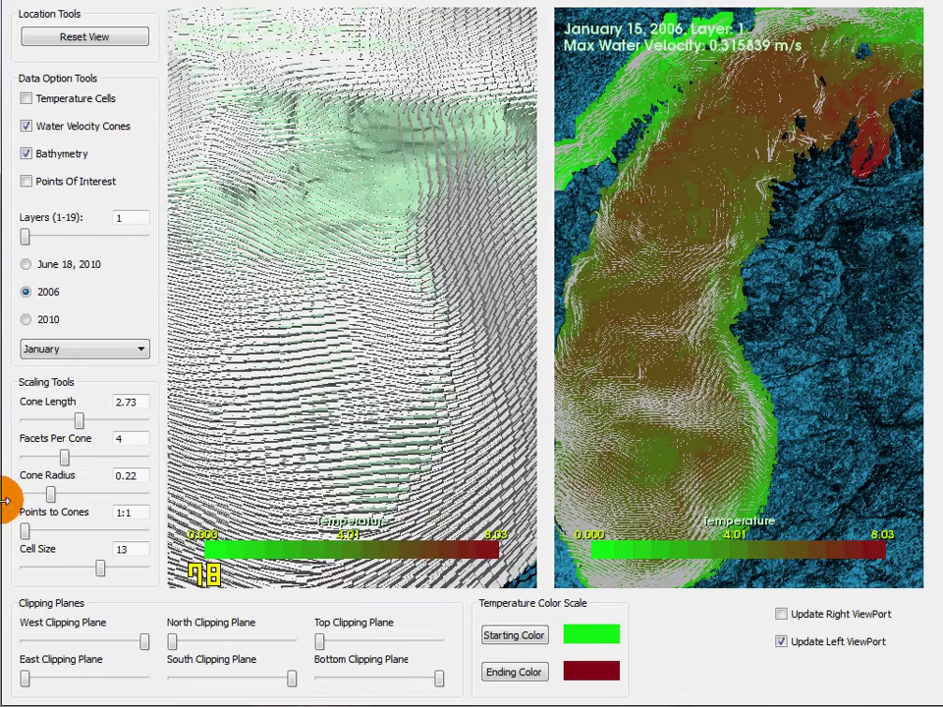
Reset the left viewport's view and set the points-to-cones ratio to 2:1
left_click(88, 40)
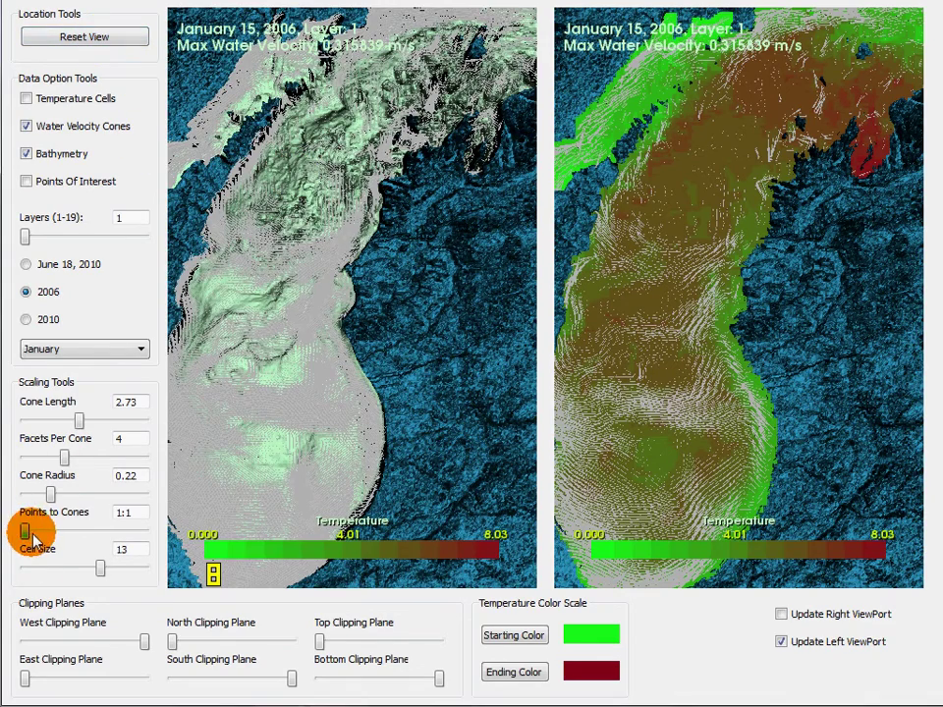
left_click_drag(32, 534, 37, 534)
left_click_drag(276, 337, 291, 348)
Show the temperature cells and hide the water velocity cones in the left viewport
left_click(26, 99)
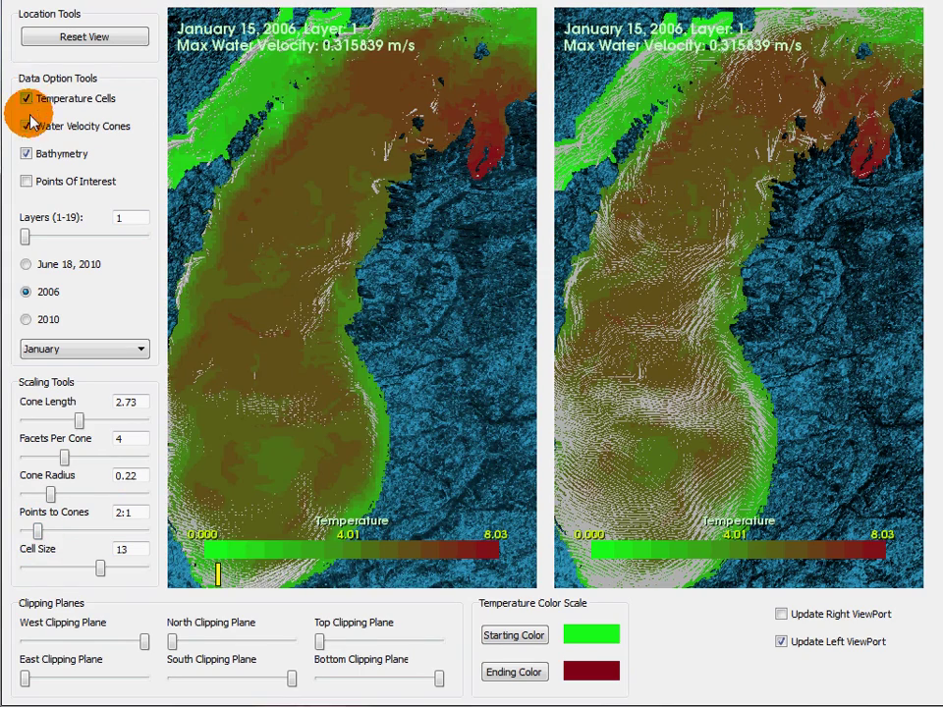
left_click(27, 126)
left_click_drag(300, 437, 393, 387)
Try a larger temperature cell size, reduce it to 5, and inspect the spacing between the cells
left_click_drag(102, 571, 138, 568)
left_click_drag(322, 385, 314, 354)
left_click_drag(140, 572, 46, 559)
left_click_drag(324, 432, 395, 414)
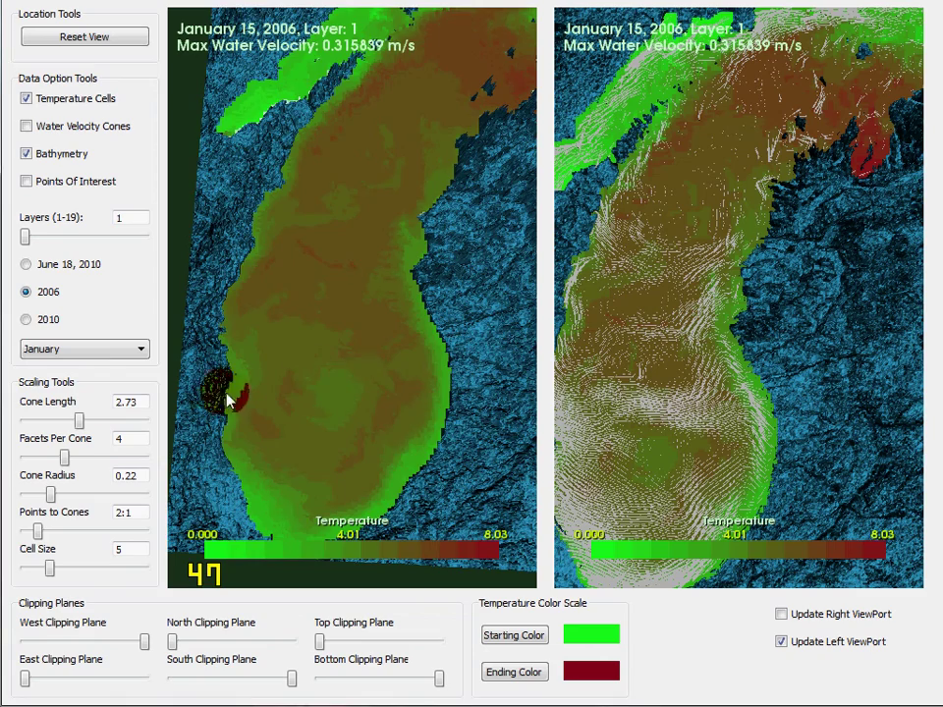
left_click_drag(337, 366, 337, 412)
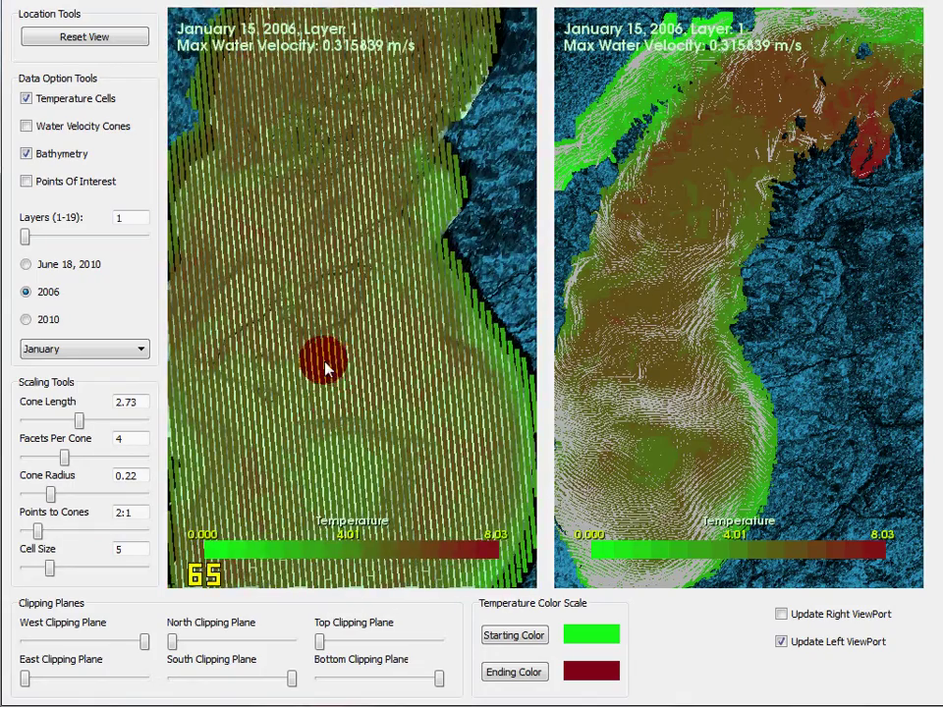
left_click_drag(417, 371, 203, 49)
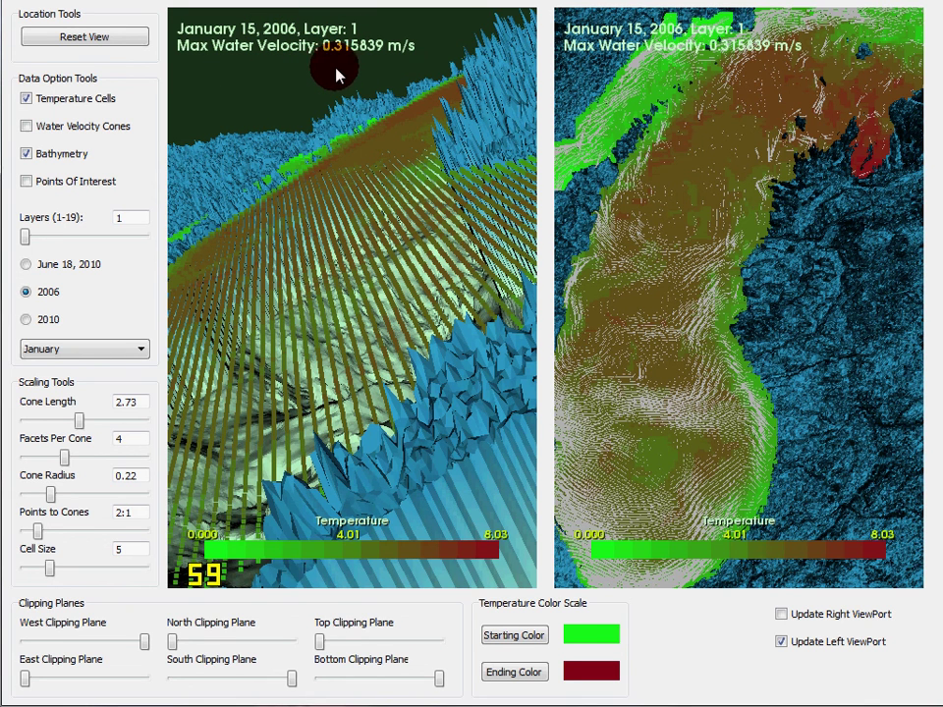
Display all data up to layer 19 in the left viewport and set the temperature cell size to 14
left_click(36, 241)
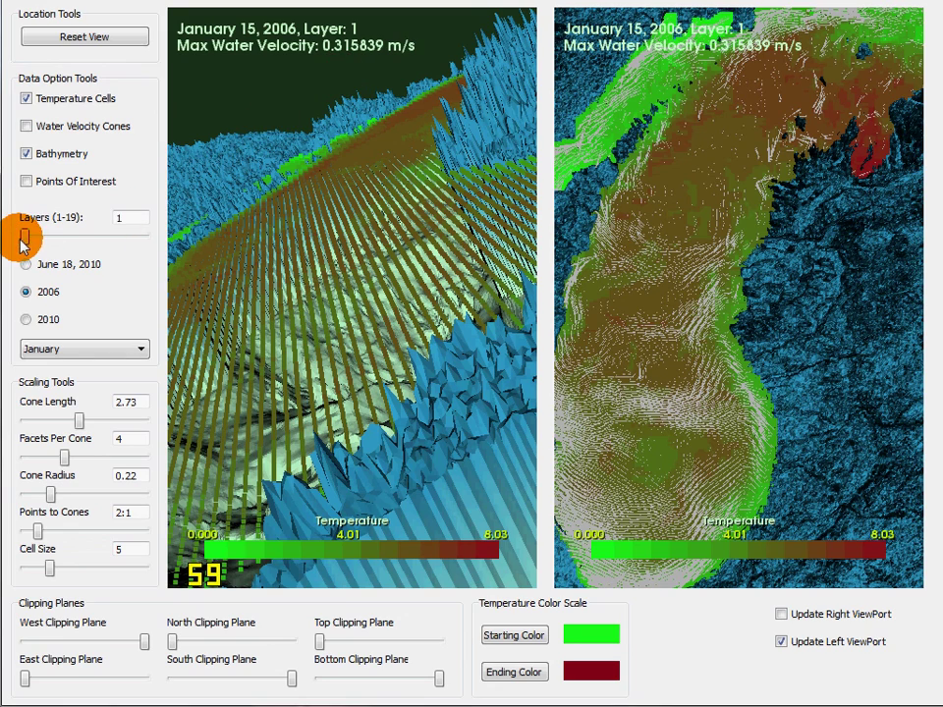
left_click_drag(27, 240, 254, 385)
left_click_drag(50, 572, 91, 578)
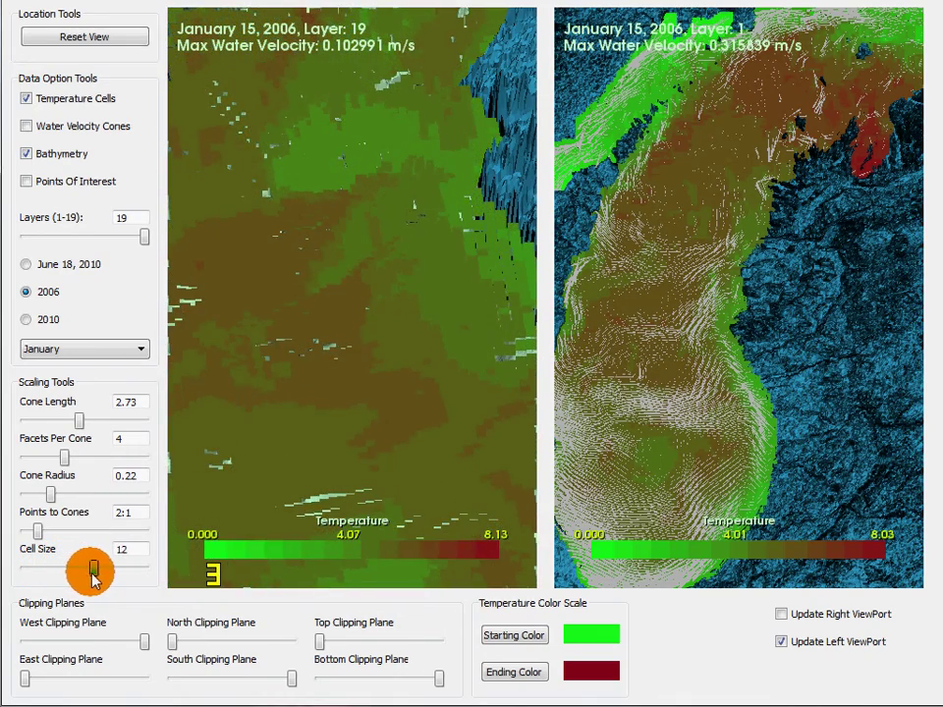
left_click_drag(366, 195, 357, 374)
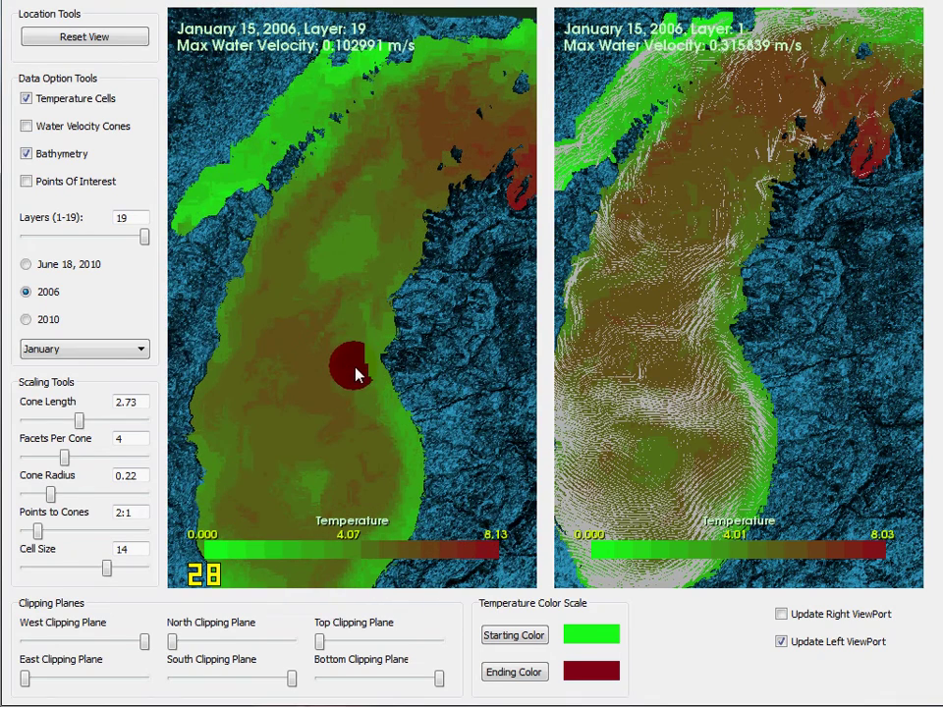
Switch the left viewport to the June 2006 data and set the layer to 6
left_click(124, 355)
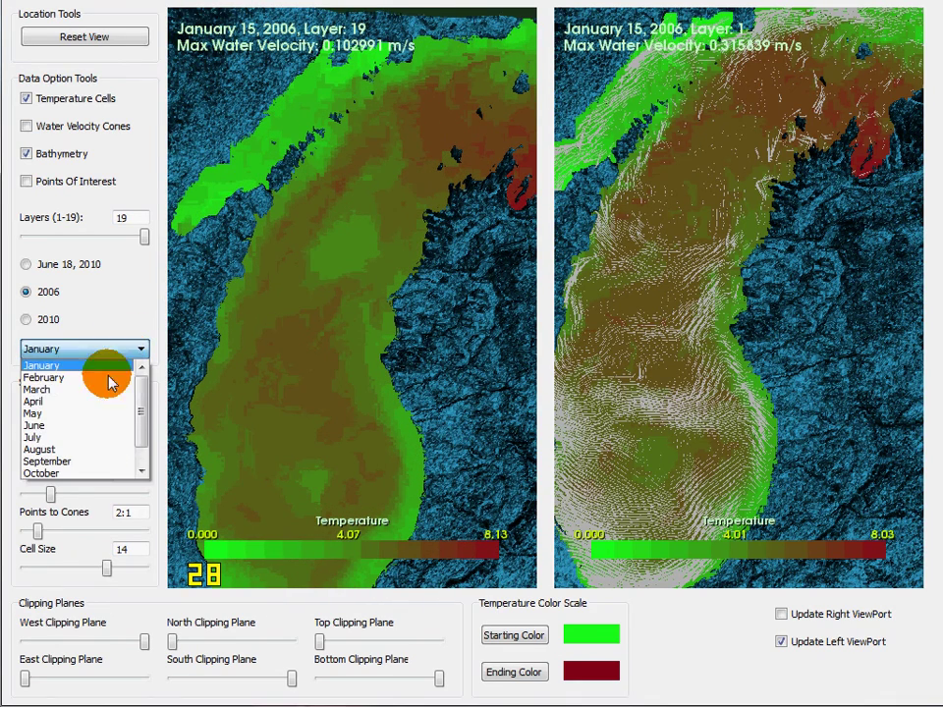
left_click(85, 425)
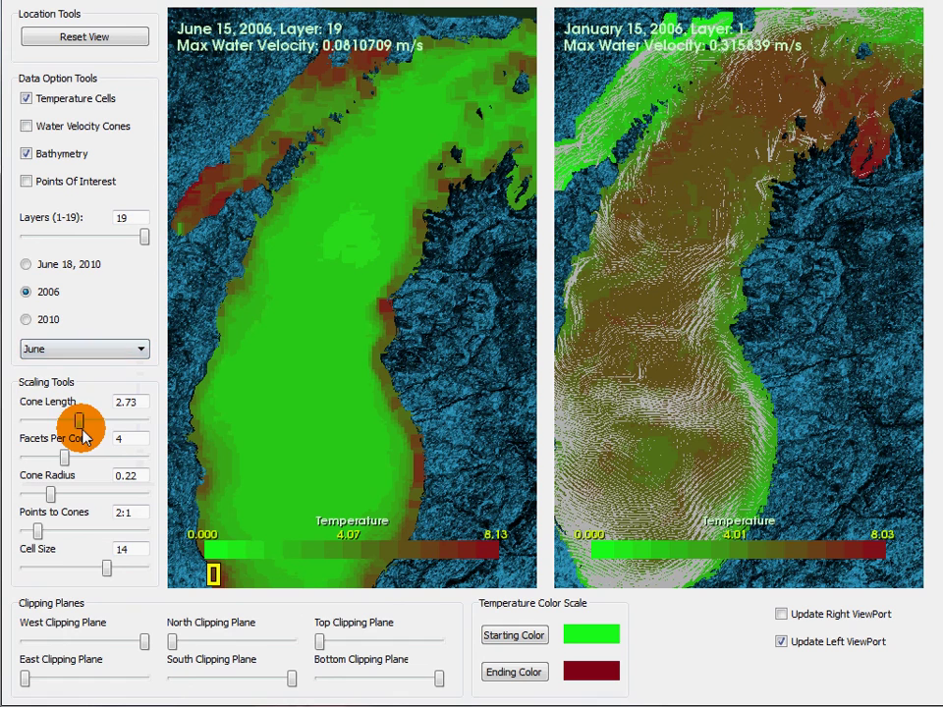
mouse_move(143, 236)
left_mouse_down()
mouse_move(71, 245)
mouse_move(89, 250)
left_mouse_up()
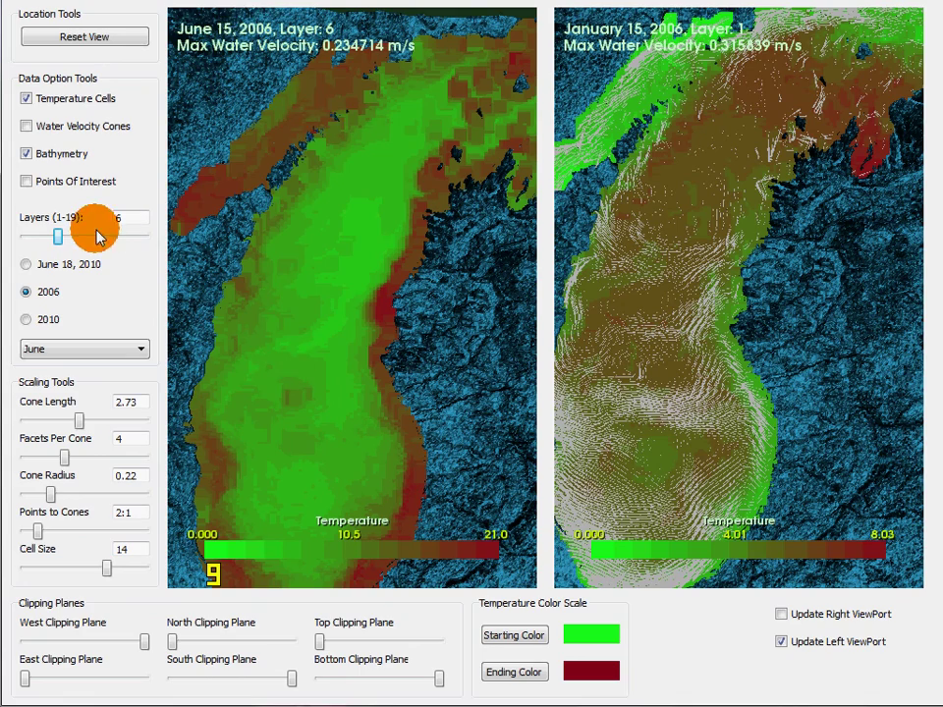
mouse_move(279, 226)
left_mouse_down()
mouse_move(320, 280)
mouse_move(339, 186)
mouse_move(339, 92)
mouse_move(312, 175)
mouse_move(343, 299)
left_mouse_up()
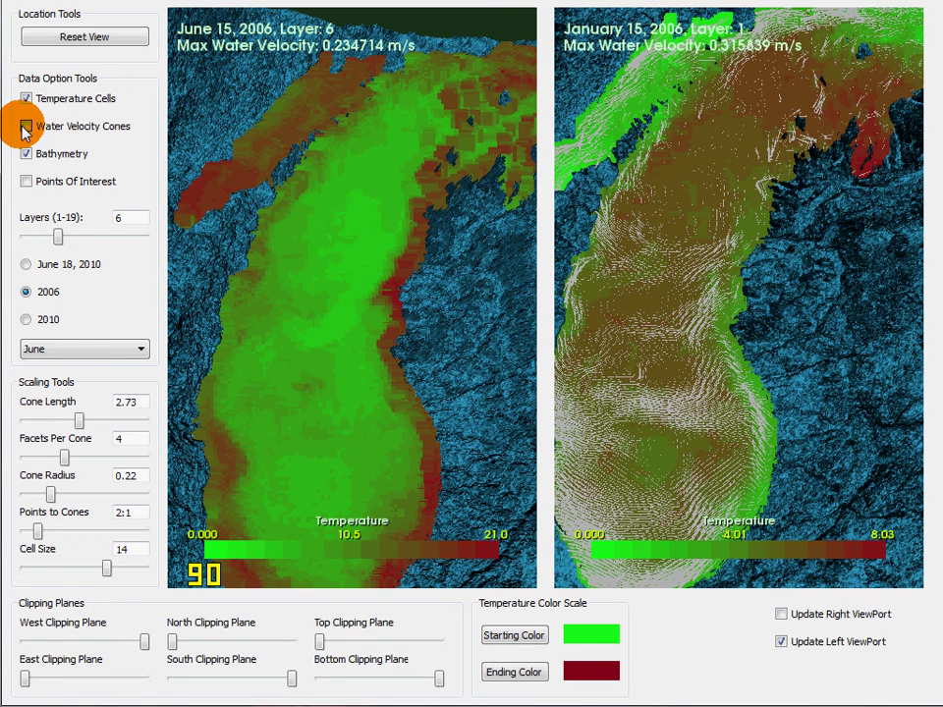
Direct updates only to the right viewport and display layer 1 of the February 2006 data there
left_click(781, 642)
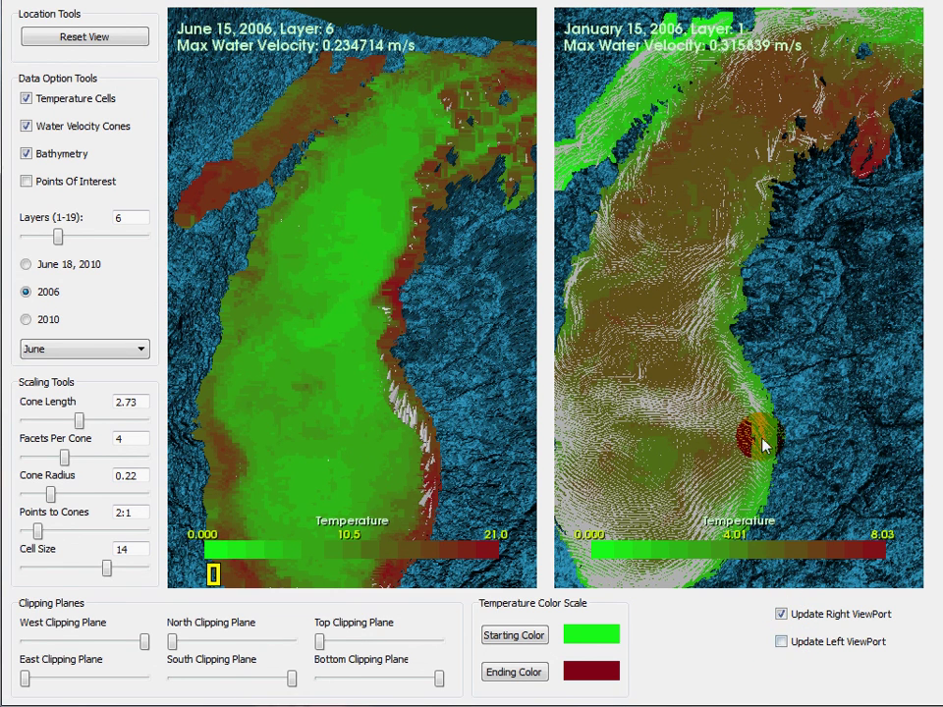
left_click_drag(78, 240, 17, 257)
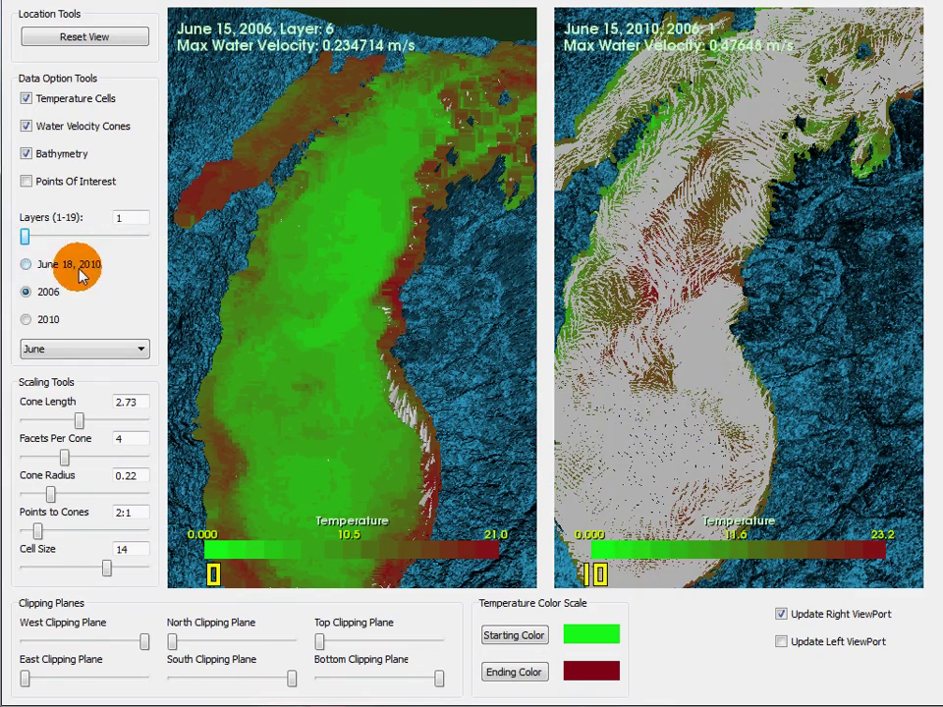
left_click(110, 351)
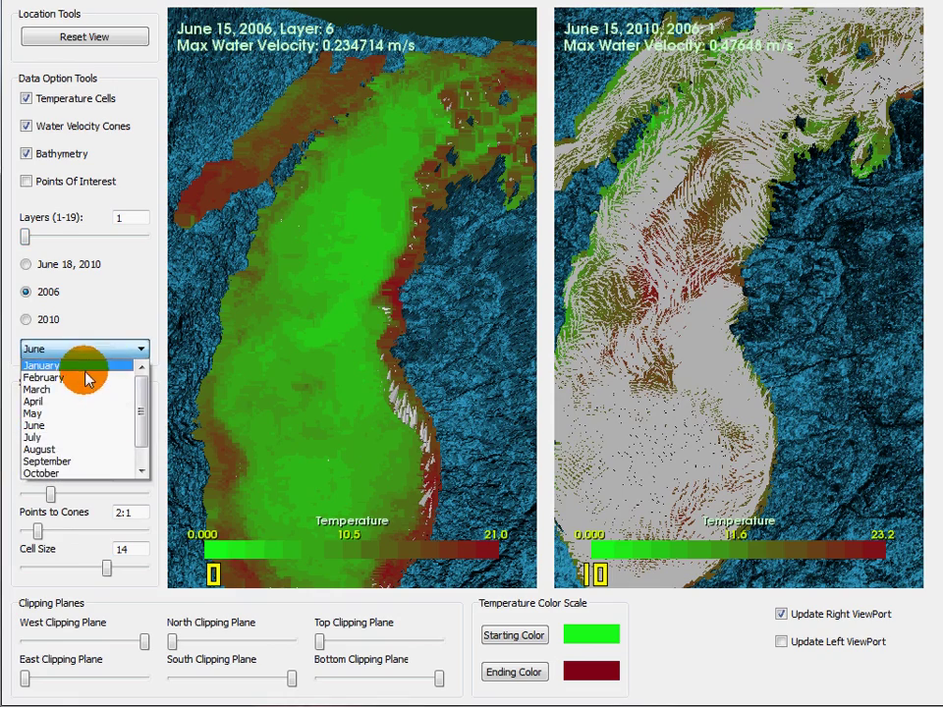
left_click(78, 382)
left_click_drag(828, 346, 791, 245)
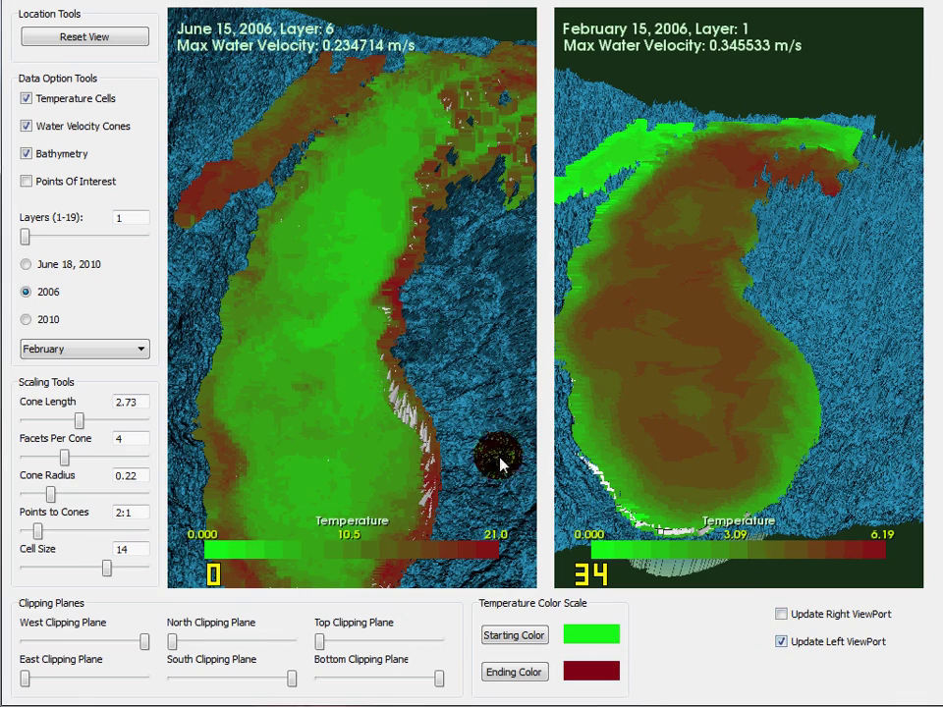
In the left viewport, move the west and south clipping planes inward about a third, the east about a quarter and the north about a fifth
mouse_move(337, 342)
left_mouse_down()
mouse_move(346, 261)
mouse_move(338, 326)
left_mouse_up()
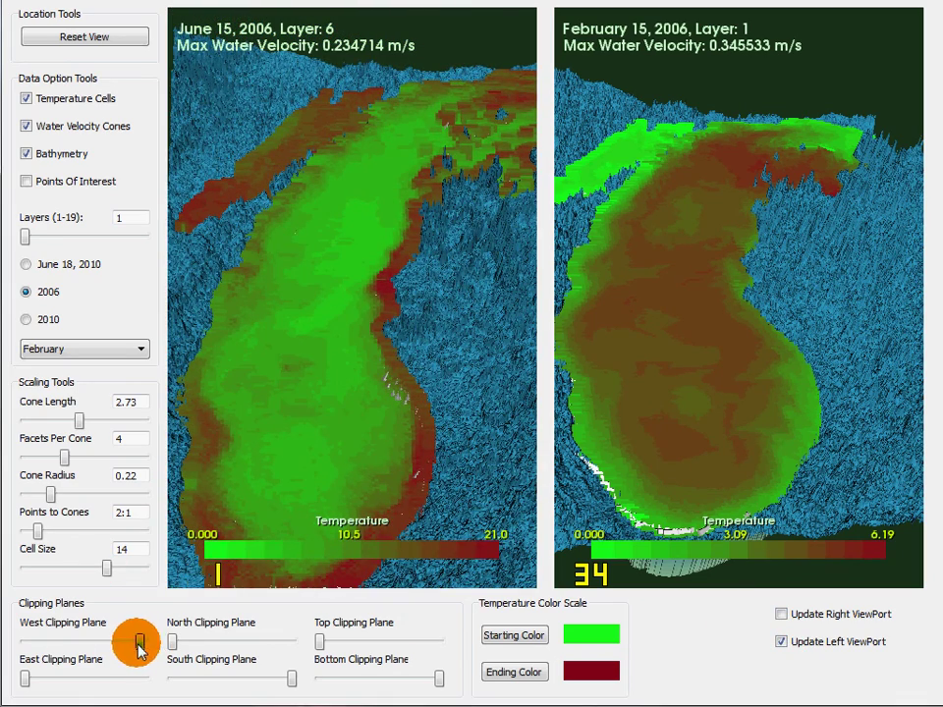
left_click_drag(128, 645, 100, 643)
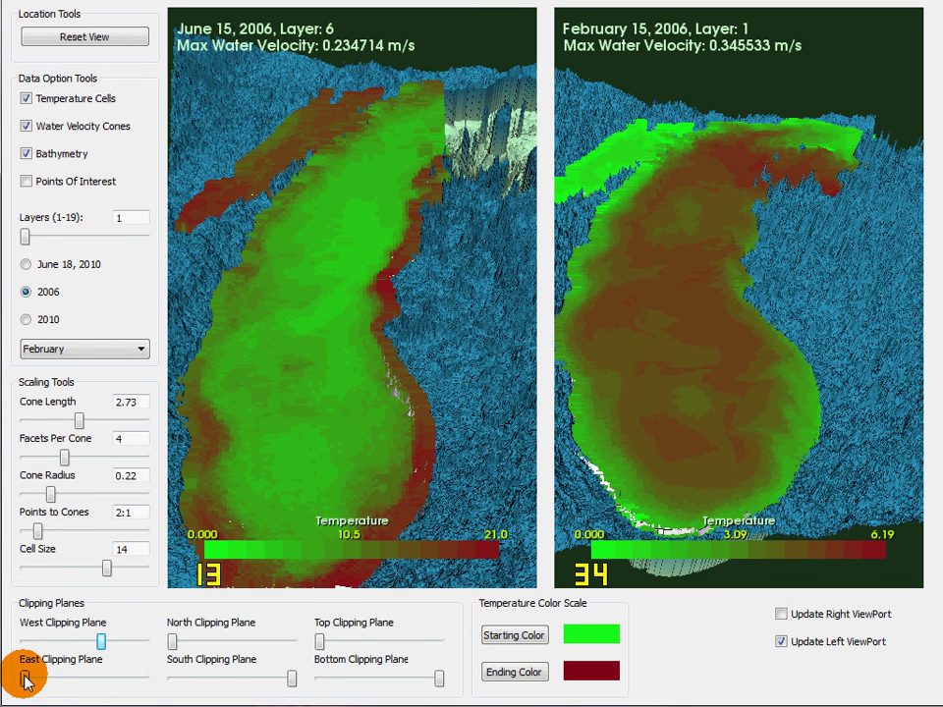
left_click_drag(36, 680, 55, 678)
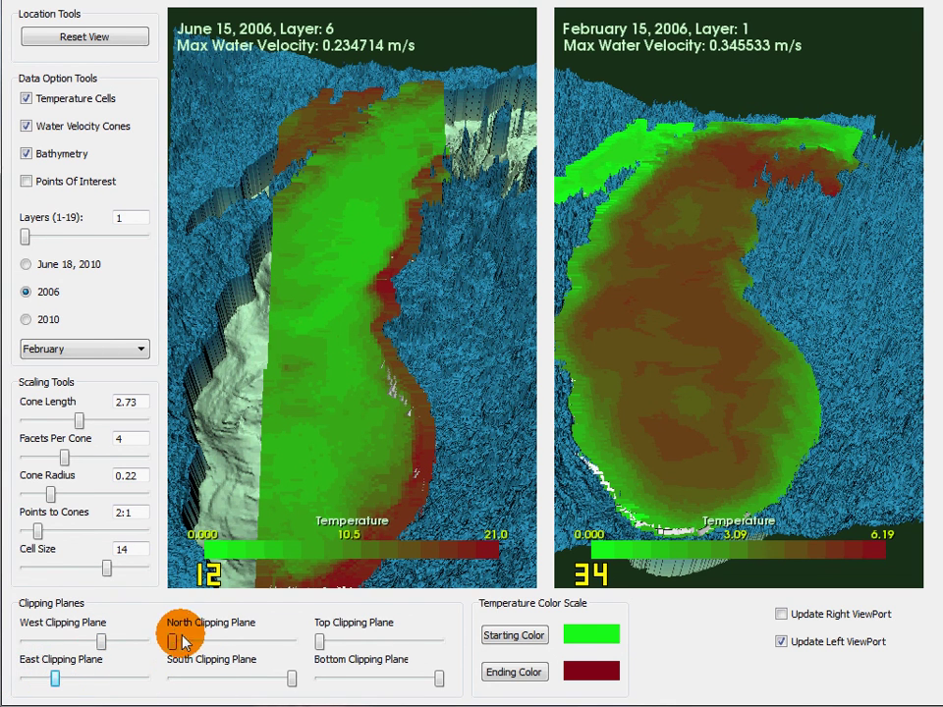
left_click_drag(174, 641, 194, 646)
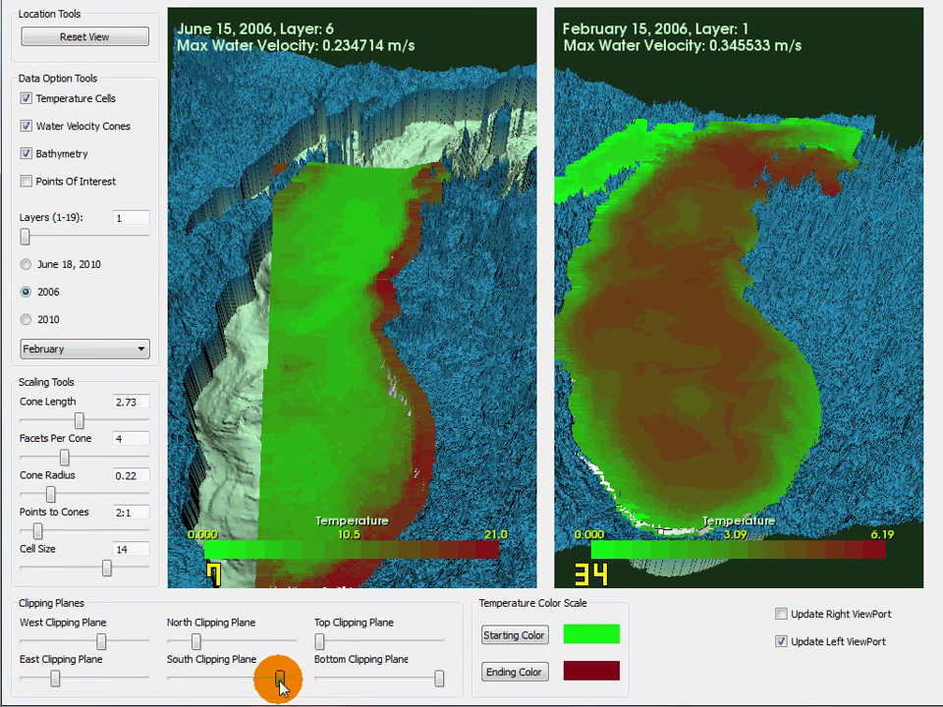
left_click_drag(280, 685, 257, 677)
Display February 2006 data at layer 19 in the left viewport, moving the top clipping plane inward about two fifths and the bottom about a third
left_click_drag(25, 237, 462, 379)
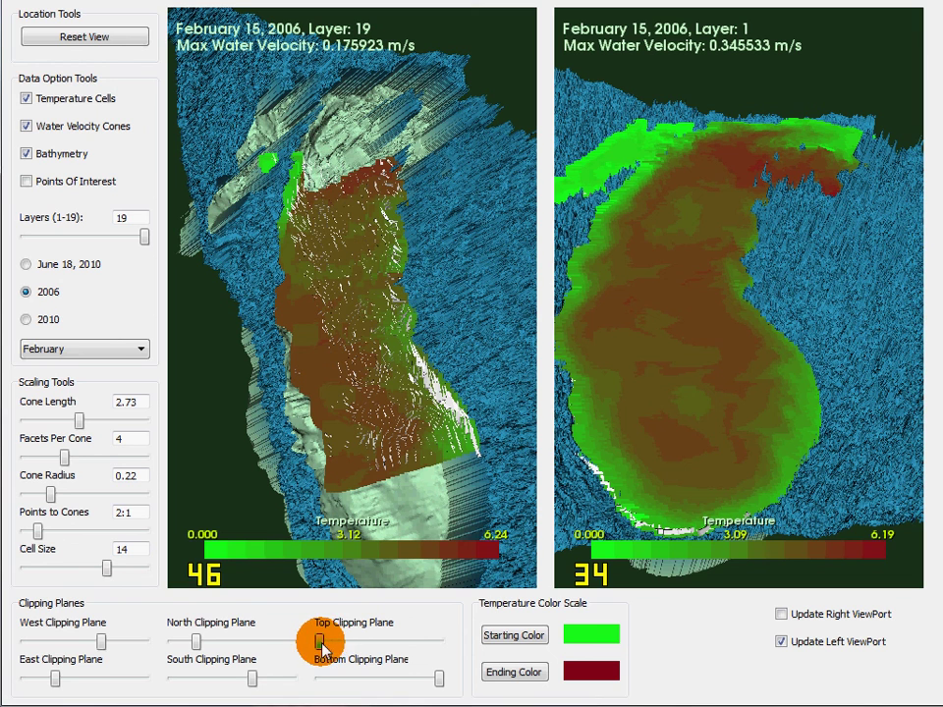
left_click_drag(337, 644, 369, 641)
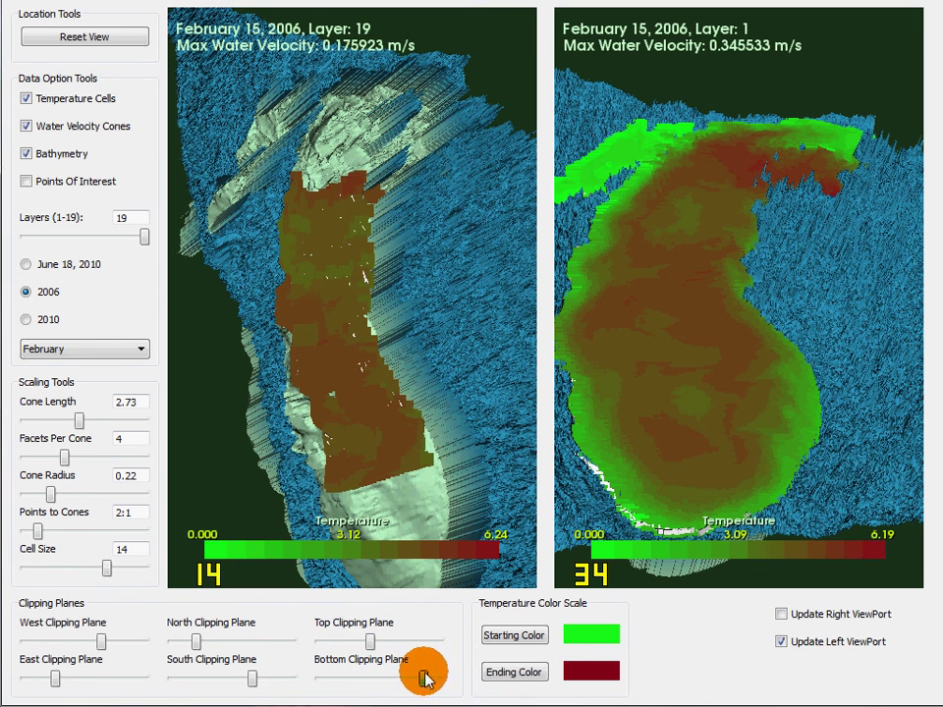
left_click_drag(339, 397, 414, 417)
Return the top, bottom, north, south, west and east clipping planes to their outer limits so the left viewport's data is unclipped
left_click_drag(369, 641, 320, 640)
left_click_drag(402, 681, 516, 688)
left_click_drag(195, 641, 120, 635)
left_click_drag(251, 680, 328, 678)
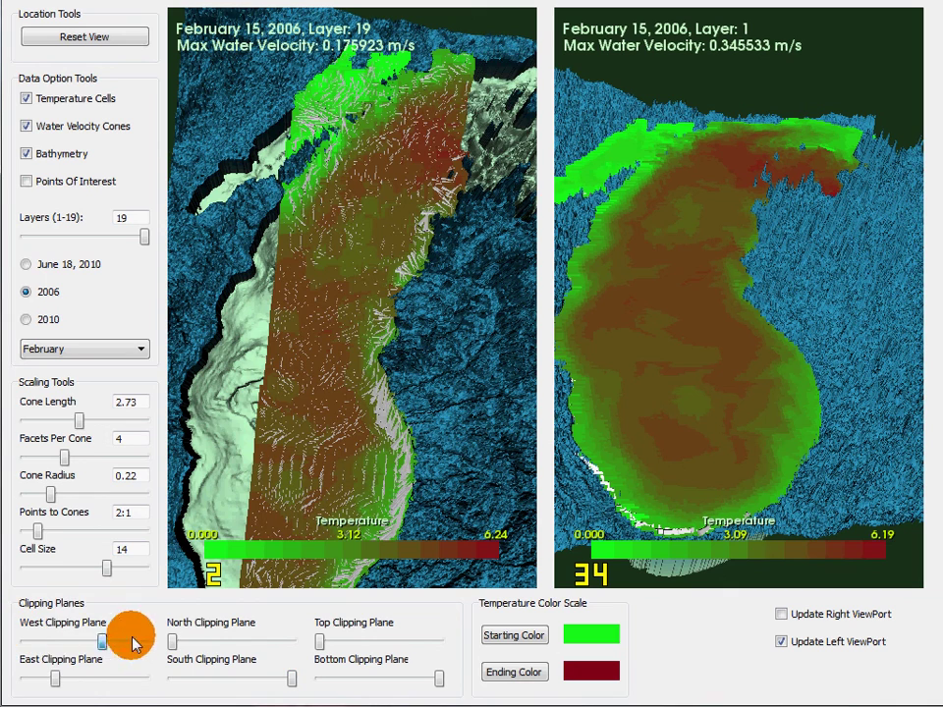
left_click_drag(101, 639, 186, 642)
left_click_drag(56, 679, 24, 678)
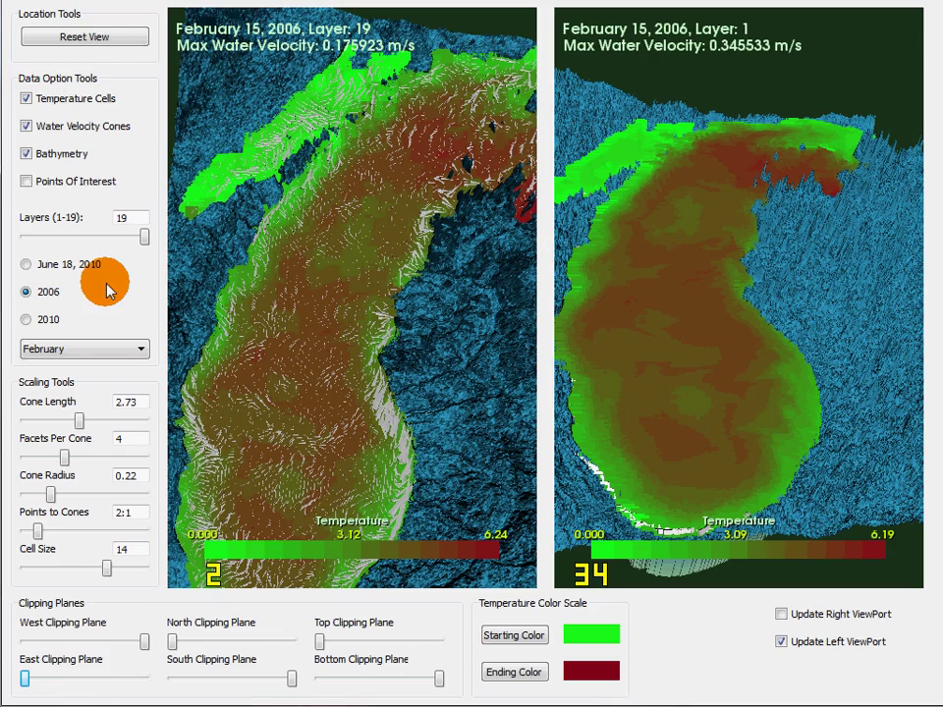
Show the points of interest over the lake in the left viewport
left_click_drag(315, 221, 316, 179)
mouse_move(373, 224)
left_mouse_down()
mouse_move(388, 263)
mouse_move(387, 312)
mouse_move(390, 150)
mouse_move(385, 406)
mouse_move(382, 236)
left_mouse_up()
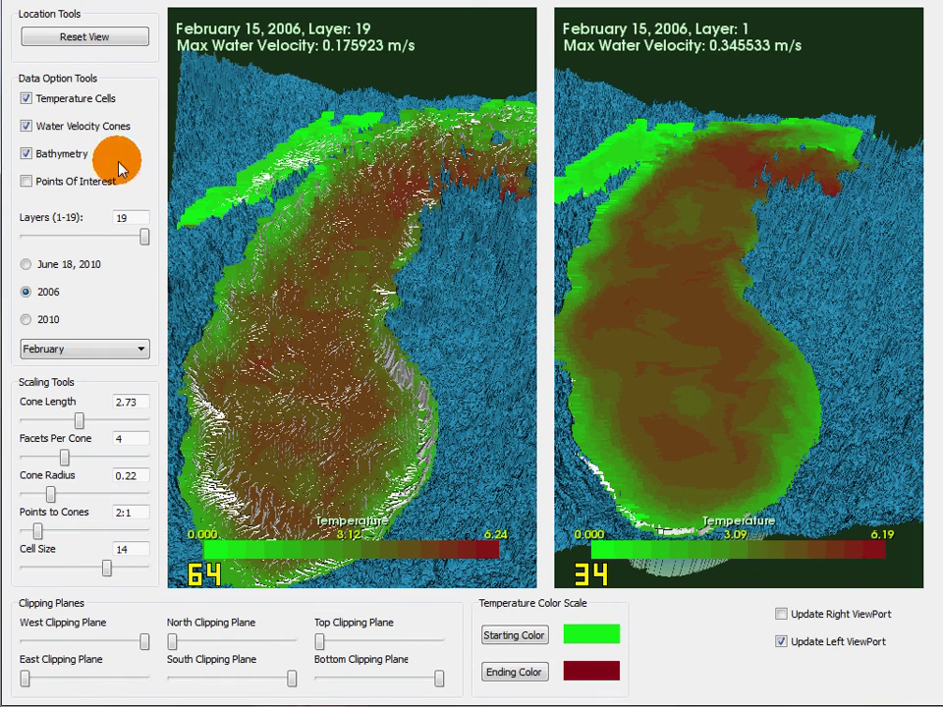
left_click(26, 182)
left_click_drag(438, 274, 357, 297)
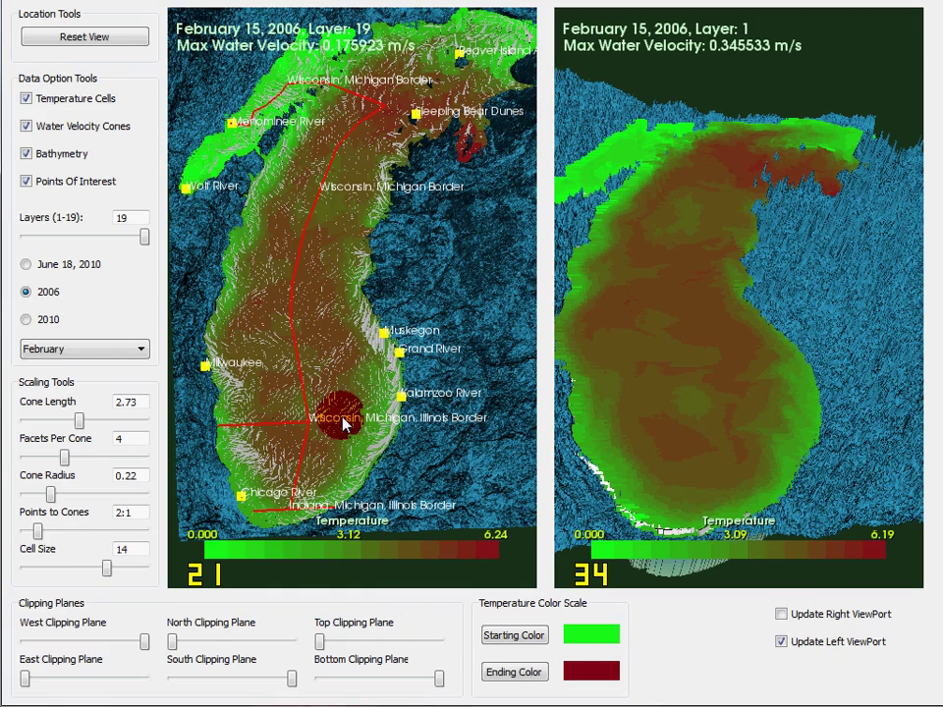
left_click_drag(387, 140, 282, 297)
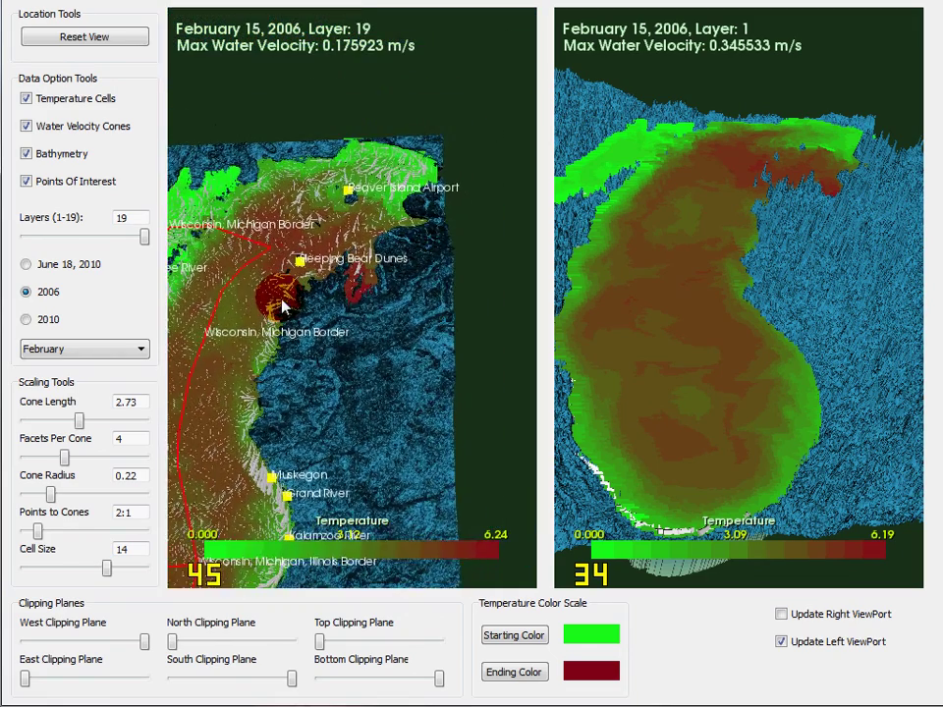
scroll(287, 298, "up", 1)
left_click_drag(391, 283, 183, 207)
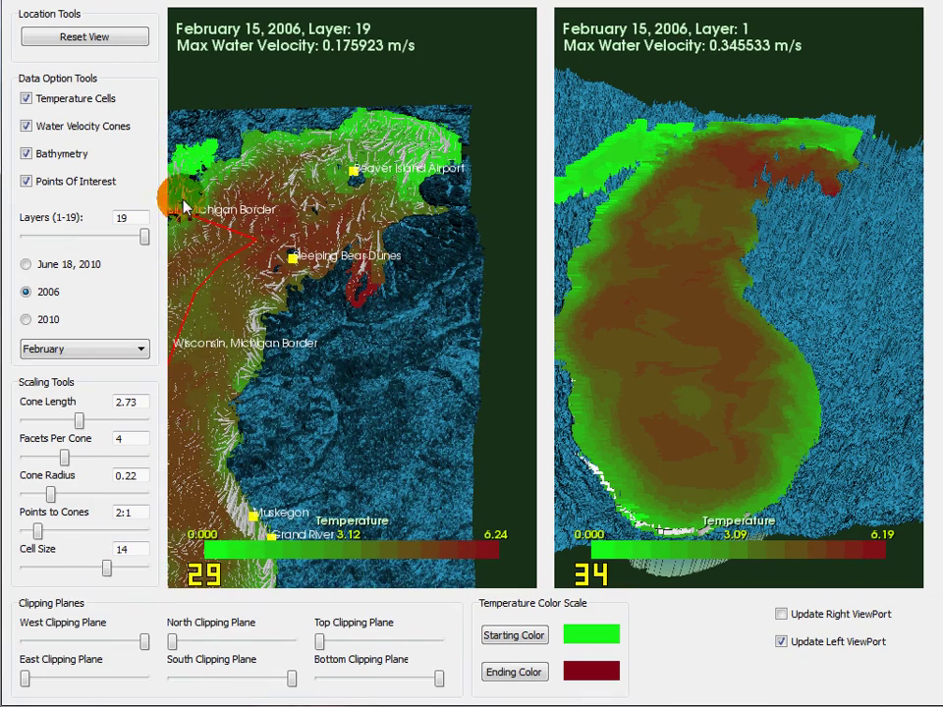
Hide the bathymetry in the left viewport and set the temperature cell size to 4
left_click(26, 154)
left_click_drag(108, 569, 43, 568)
mouse_move(285, 226)
left_mouse_down()
mouse_move(437, 336)
mouse_move(420, 331)
mouse_move(366, 248)
left_mouse_up()
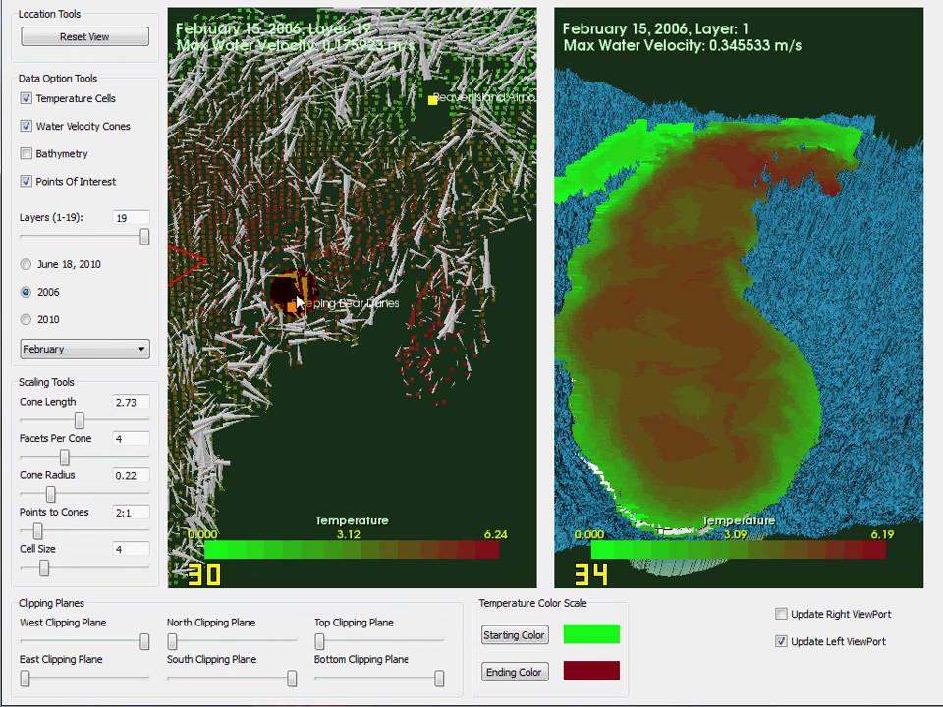
Show the bathymetry again beneath the cells and cones in the left viewport
left_click(27, 155)
left_click_drag(381, 223, 438, 337)
left_click_drag(725, 280, 845, 305)
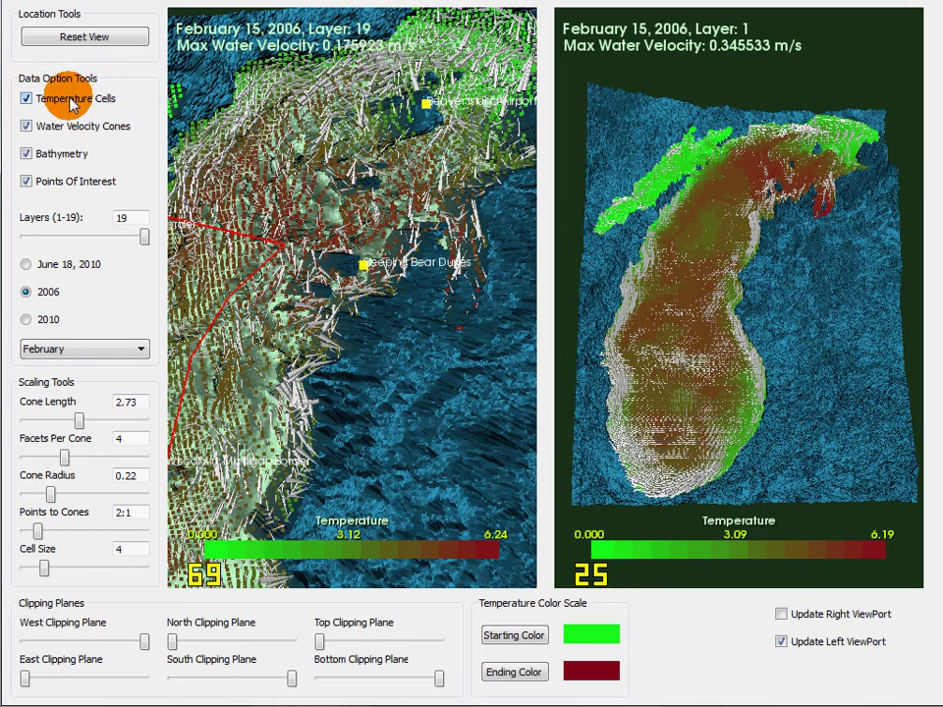